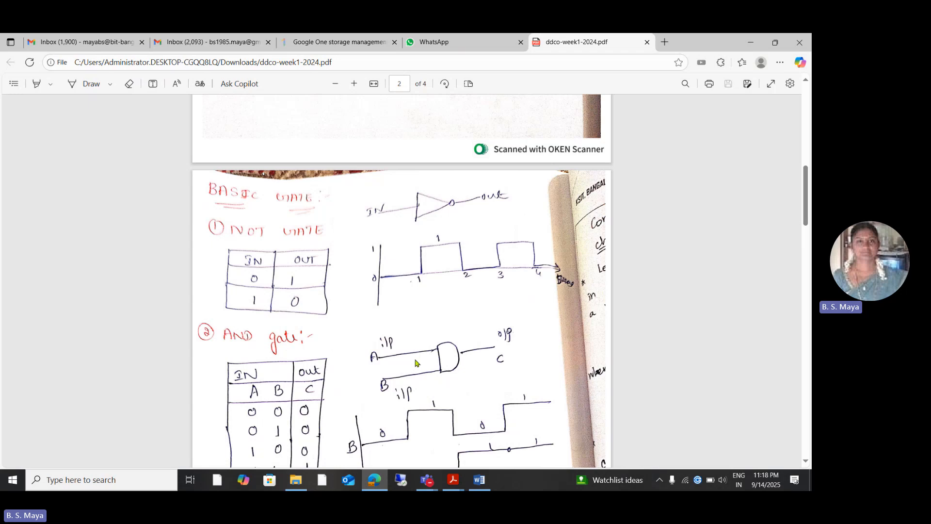
- Launch PSpice Schematics with a blank schematic
left_click(14, 480)
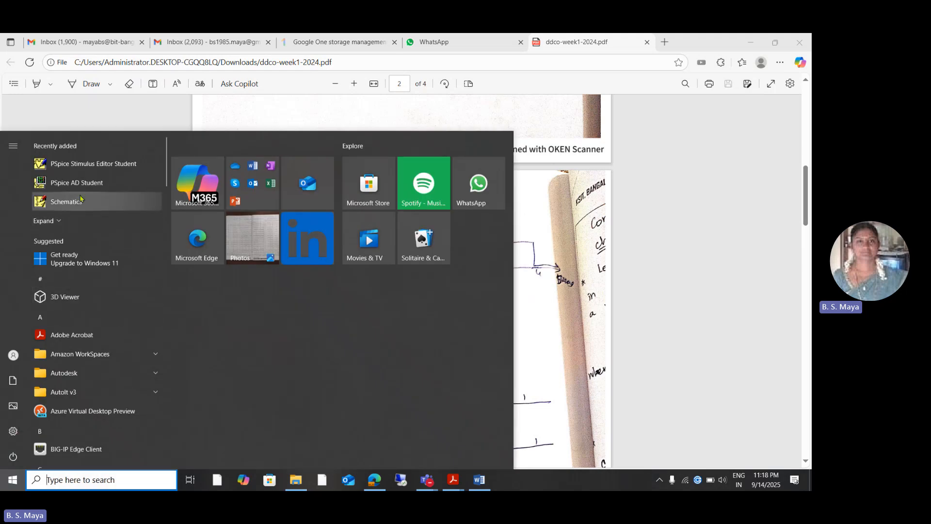
left_click(68, 206)
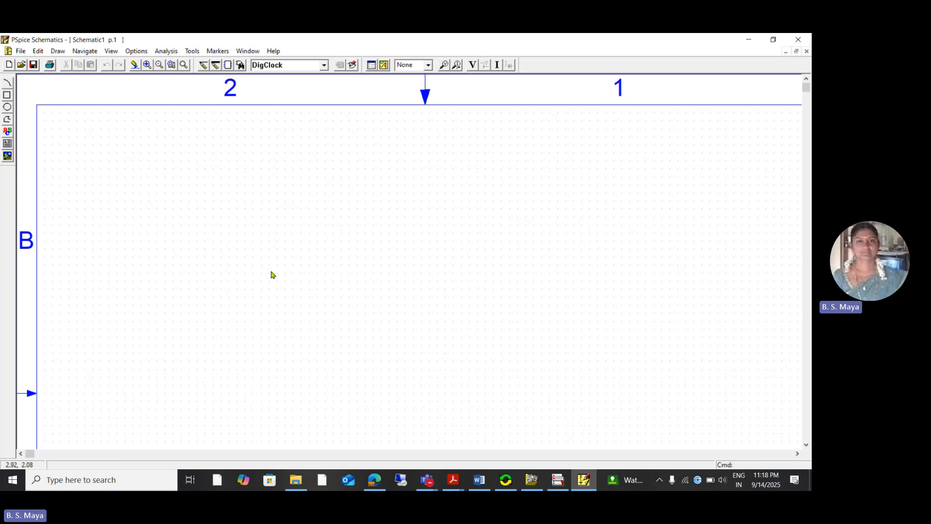
- Review the NOT gate symbol, truth table and waveform in ddco-week1-2024.pdf, and return to the blank PSpice schematic
mouse_move(453, 480)
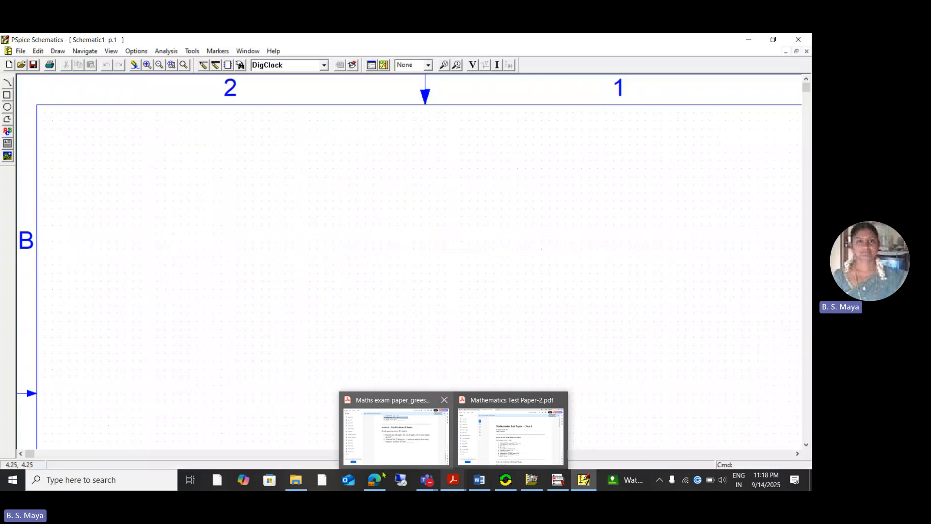
left_click(374, 431)
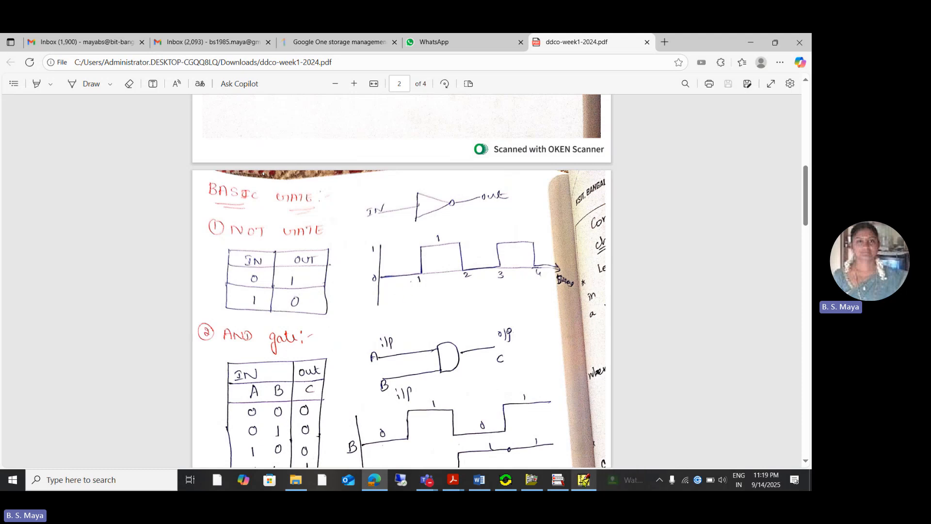
mouse_move(584, 480)
left_click(572, 443)
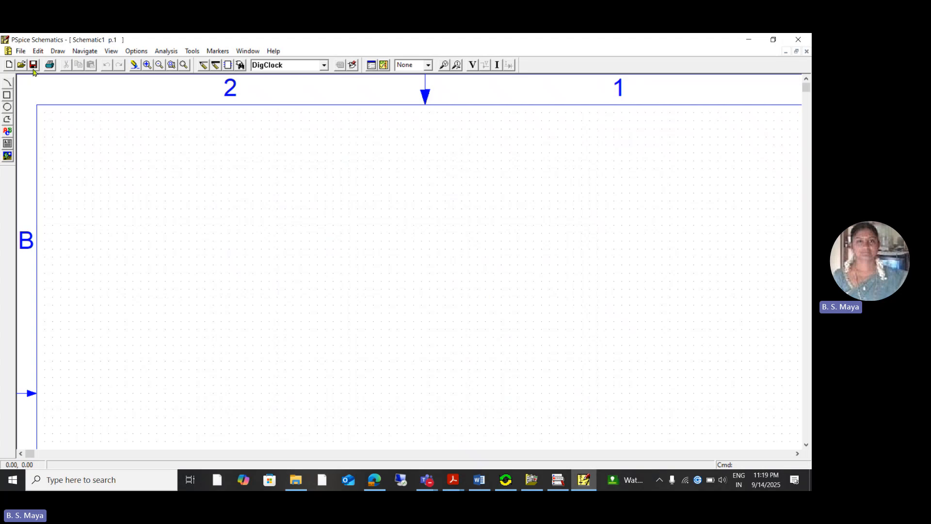
- Place a 7404 inverter from the part library near the middle of the sheet and delete the surplus second copy
left_click(58, 52)
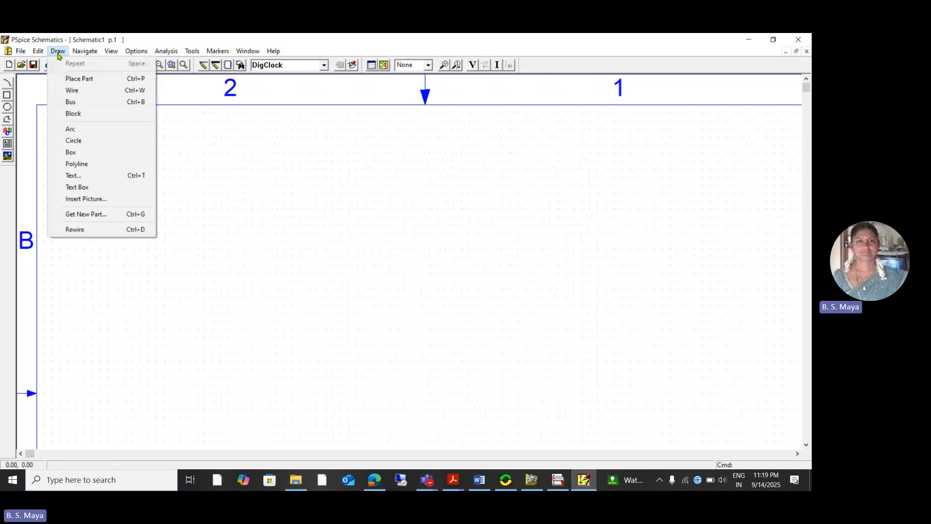
left_click(87, 215)
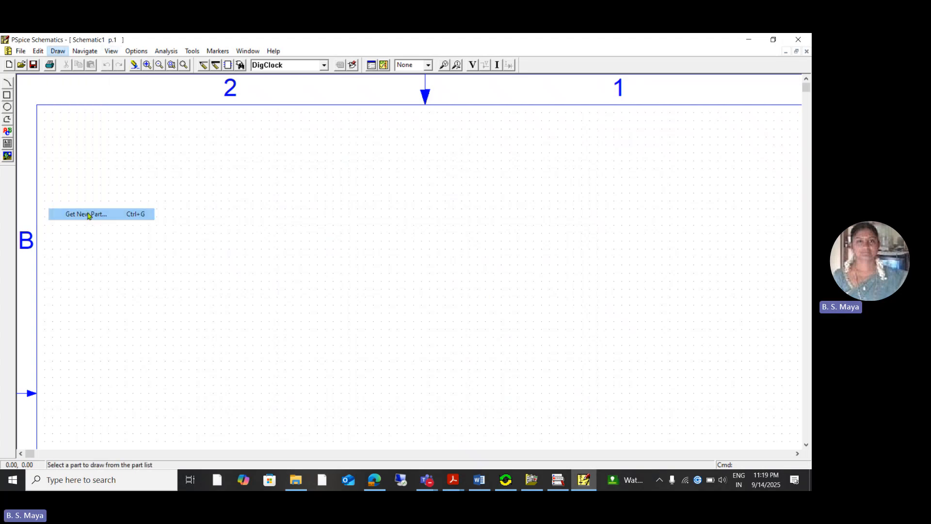
left_click_drag(10, 95, 2, 96)
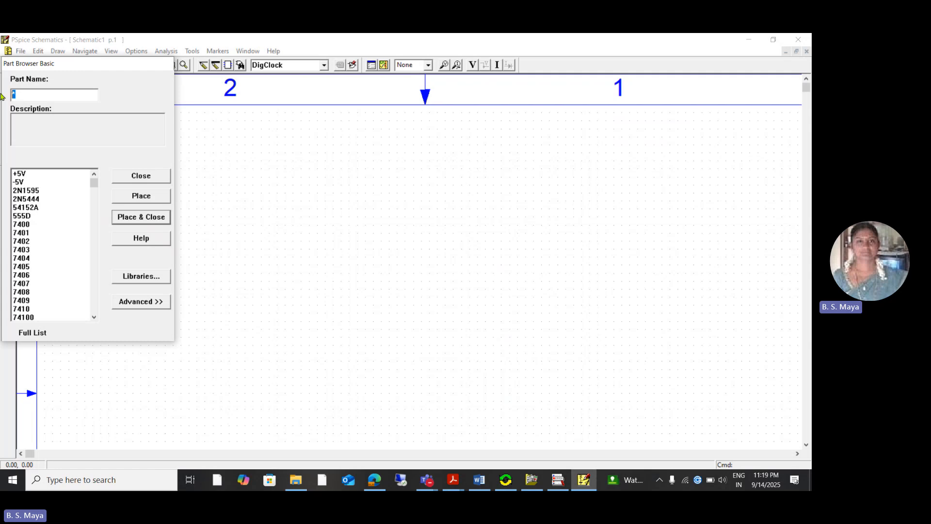
type("74")
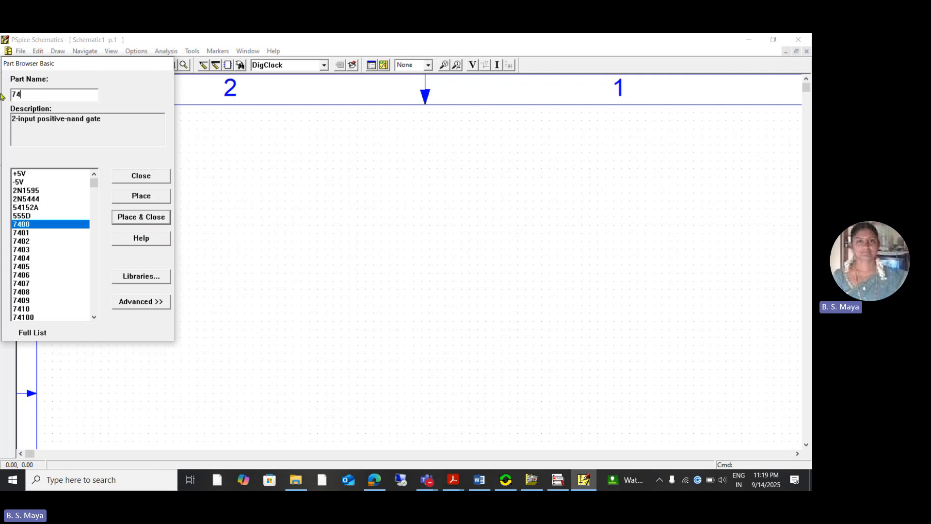
type("04")
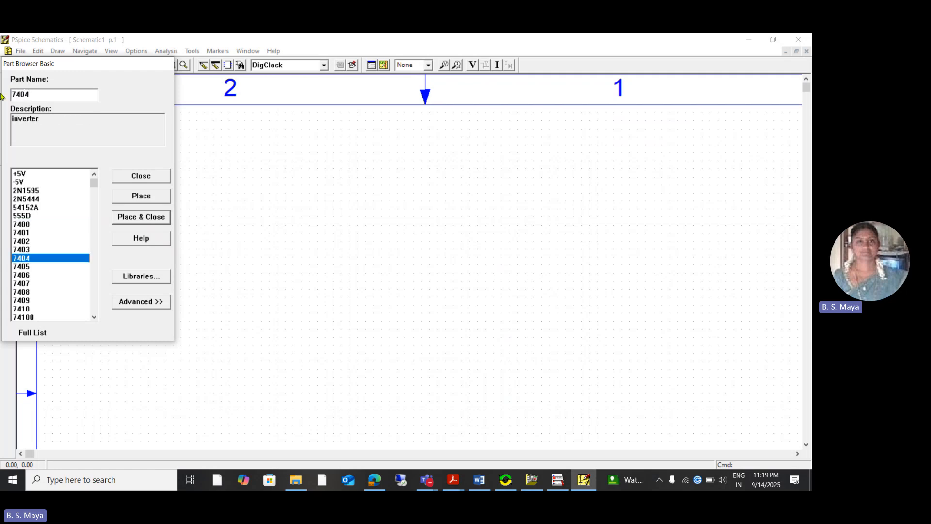
left_click(147, 197)
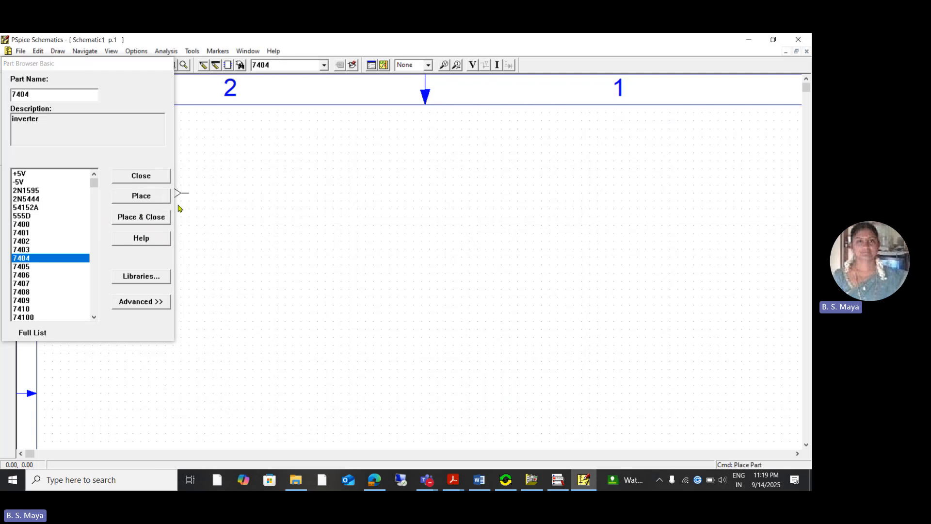
left_click(409, 232)
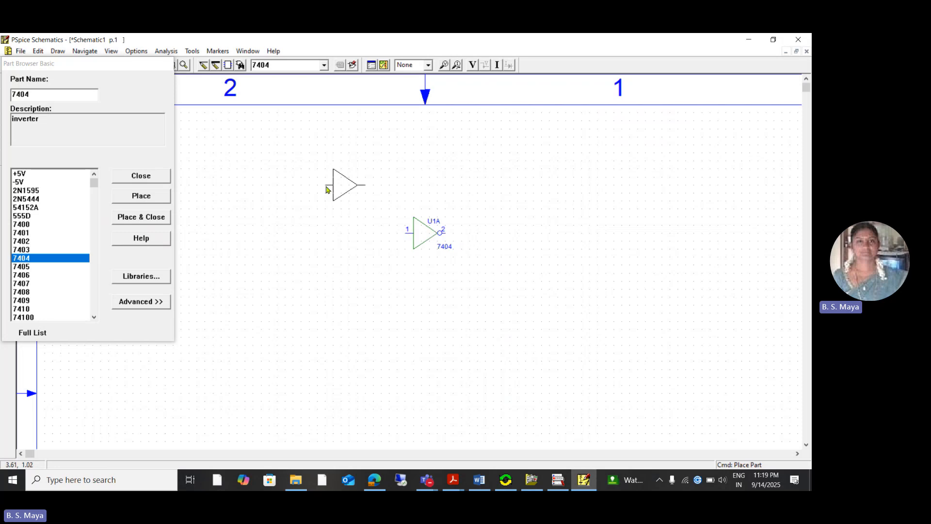
right_click(343, 189)
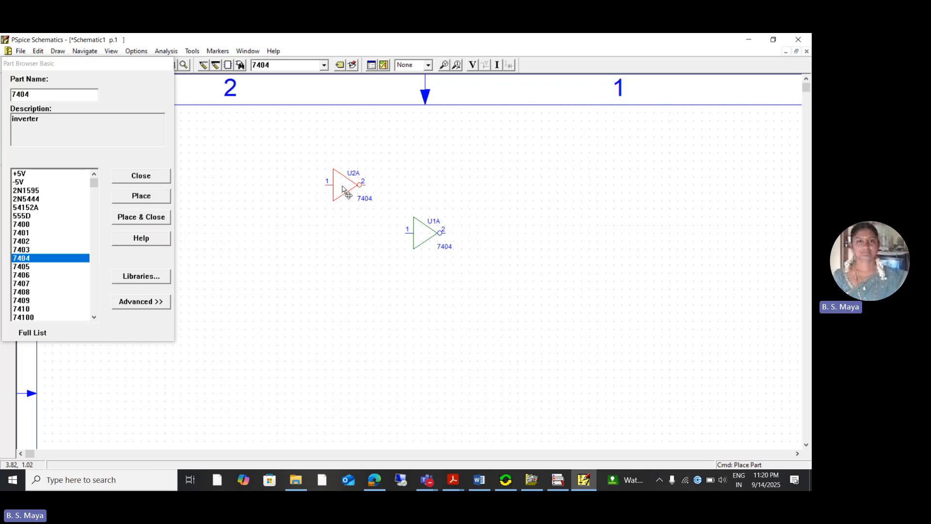
key("Delete")
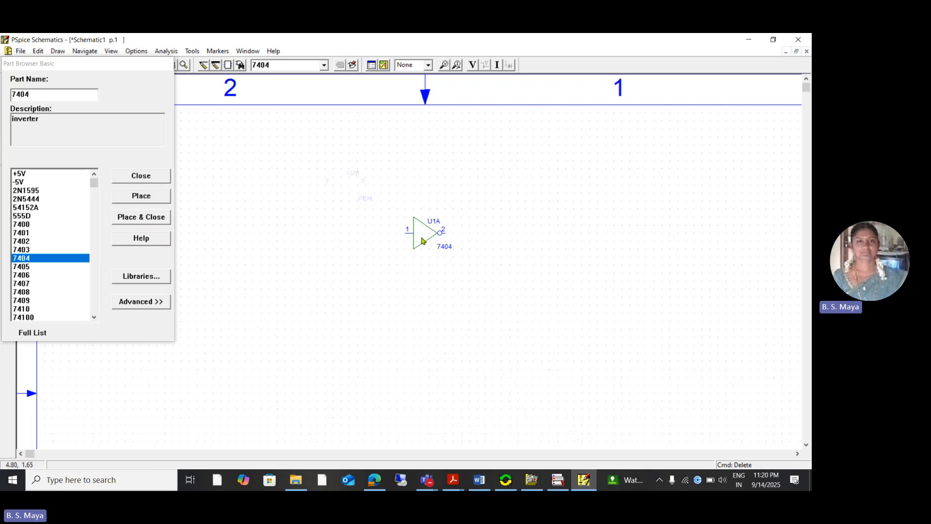
- Place one DigClock stimulus to the left of the 7404 inverter, level with its input pin
left_click_drag(42, 95, 2, 92)
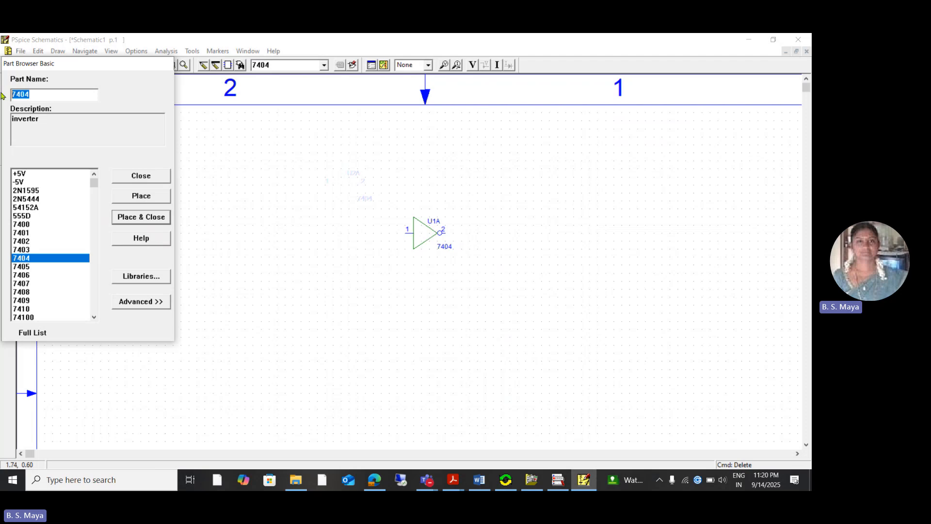
key("BackSpace")
type("di")
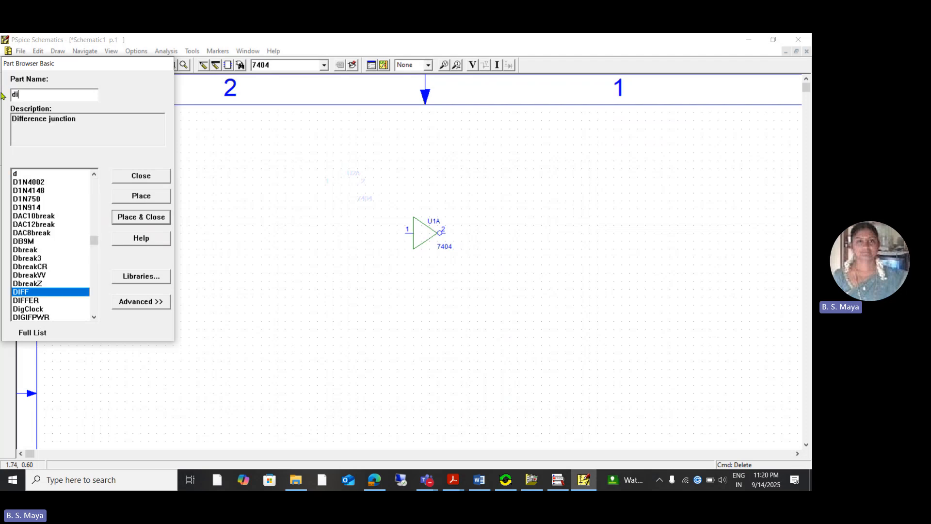
type("gclock")
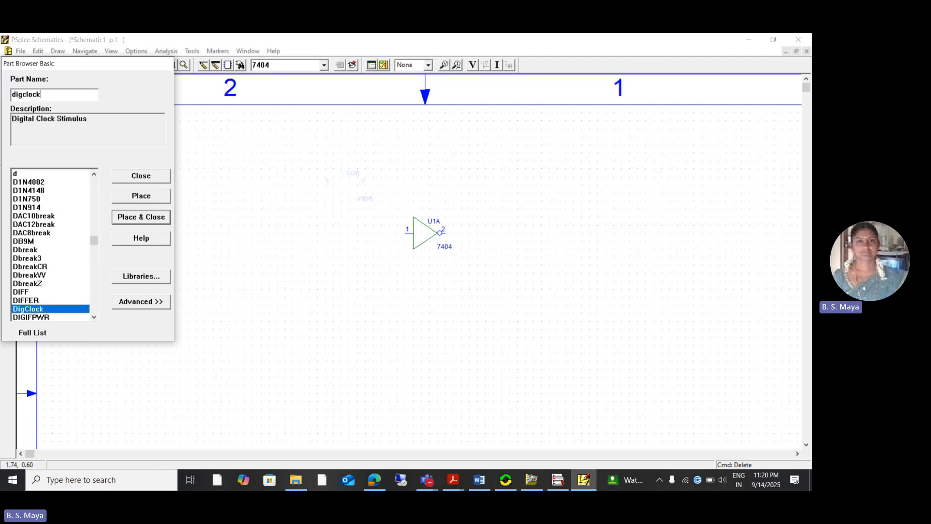
left_click(39, 309)
left_click(140, 218)
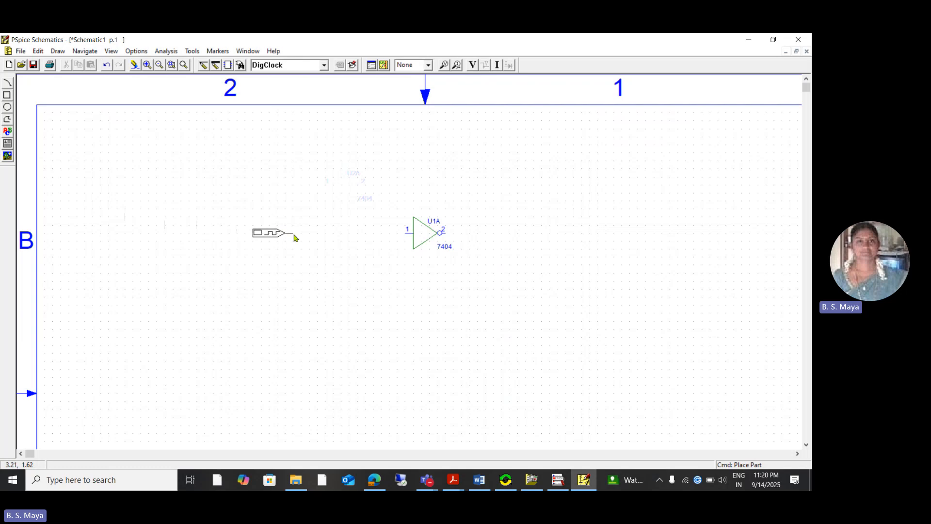
left_click(293, 237)
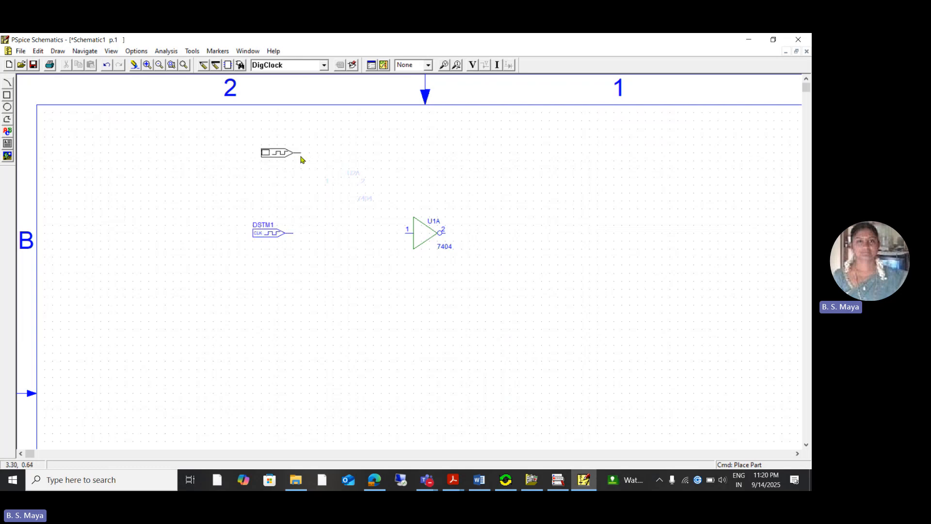
right_click(301, 159)
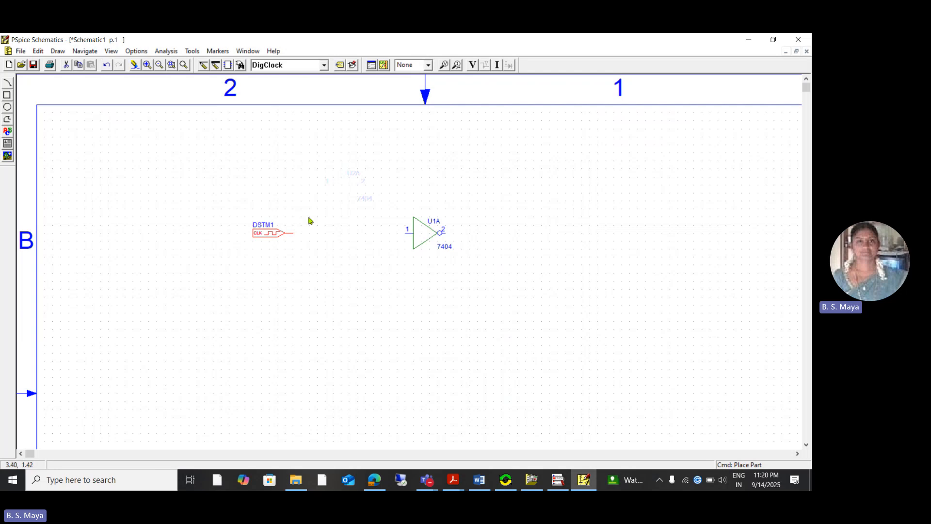
- Move the 7404 inverter closer to the digital clock, keeping its input level with the clock output
left_click(147, 65)
left_click_drag(451, 240, 502, 247)
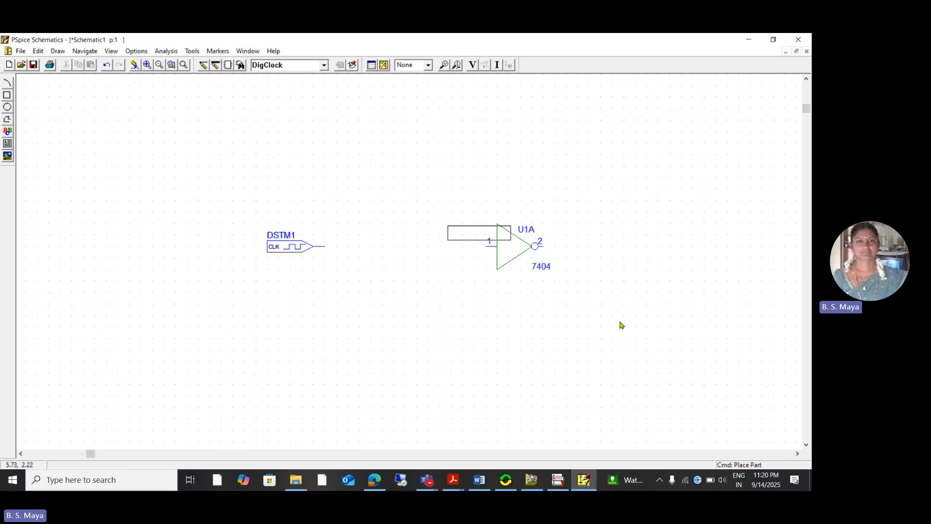
left_click(509, 248)
left_click_drag(509, 248, 440, 249)
left_click(627, 286)
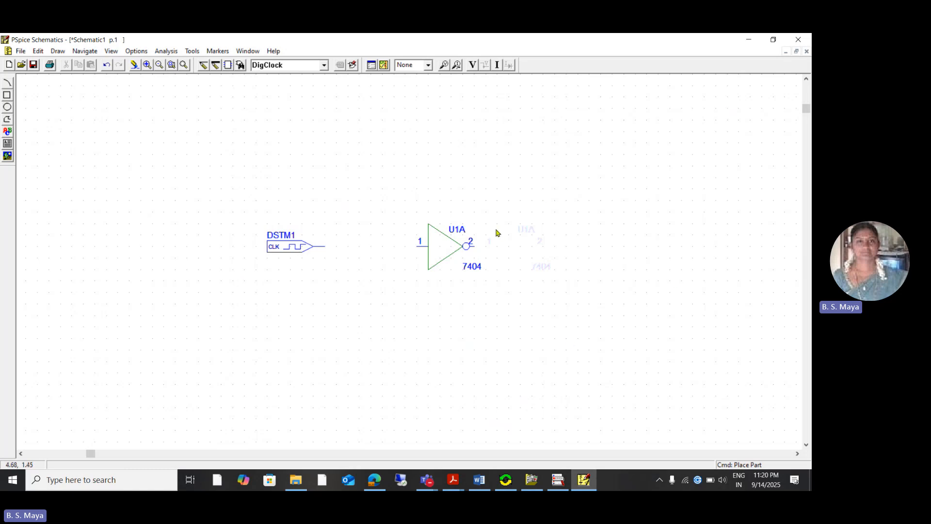
- Wire the digital clock output to the inverter's input and draw an output wire extending right from pin 2
left_click(205, 66)
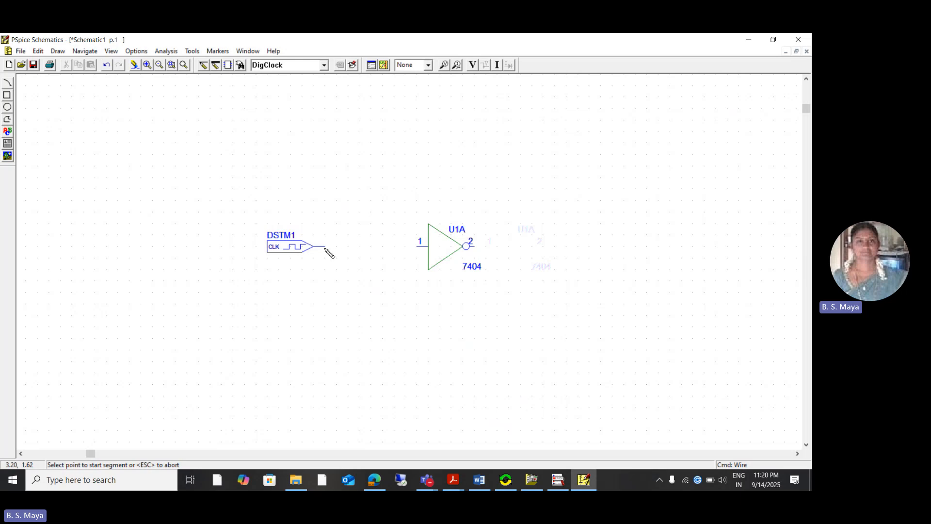
left_click(422, 246)
left_click(326, 247)
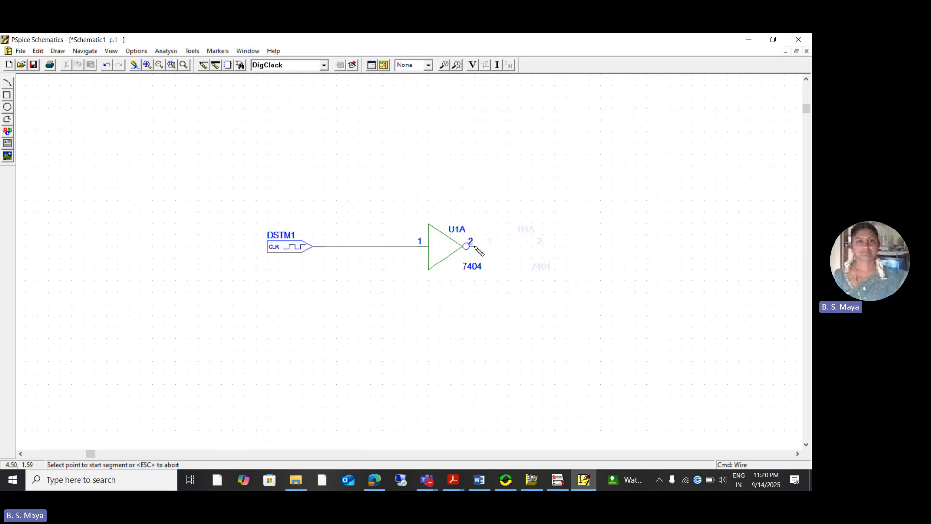
left_click(612, 247)
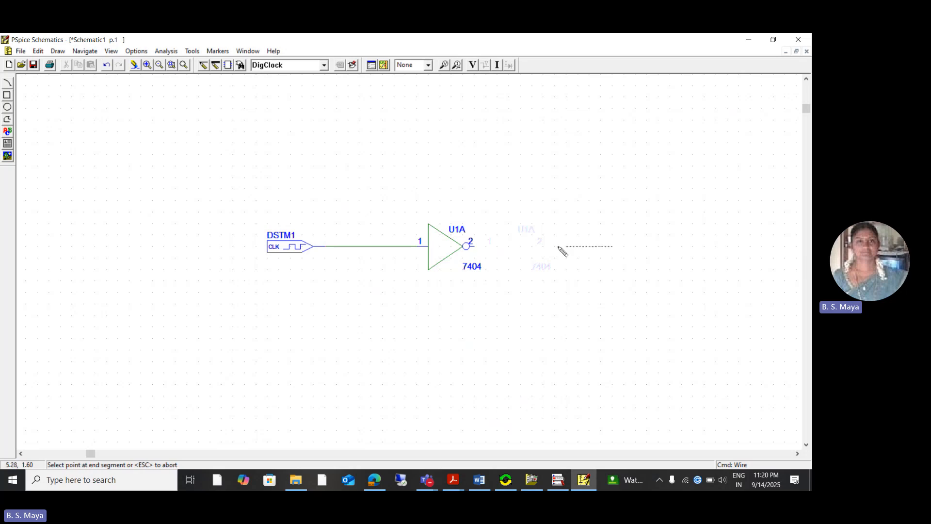
left_click(473, 246)
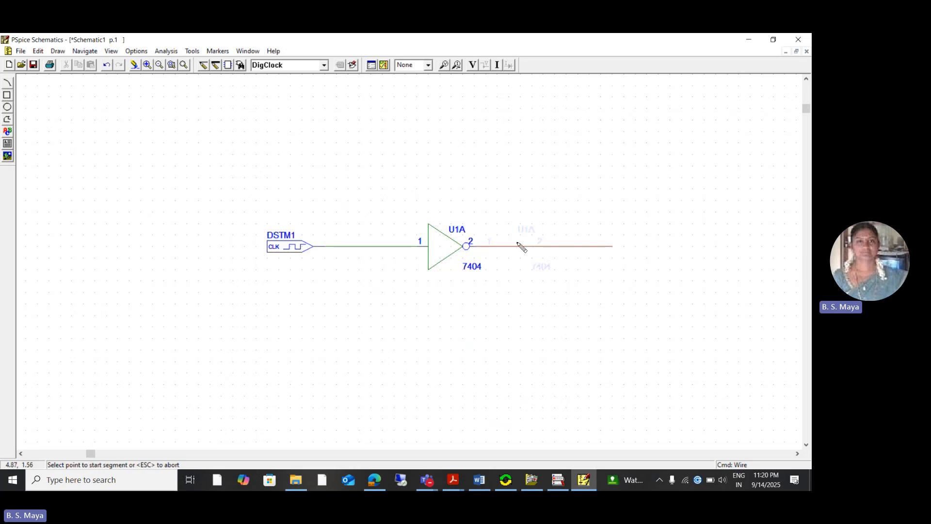
key("Escape")
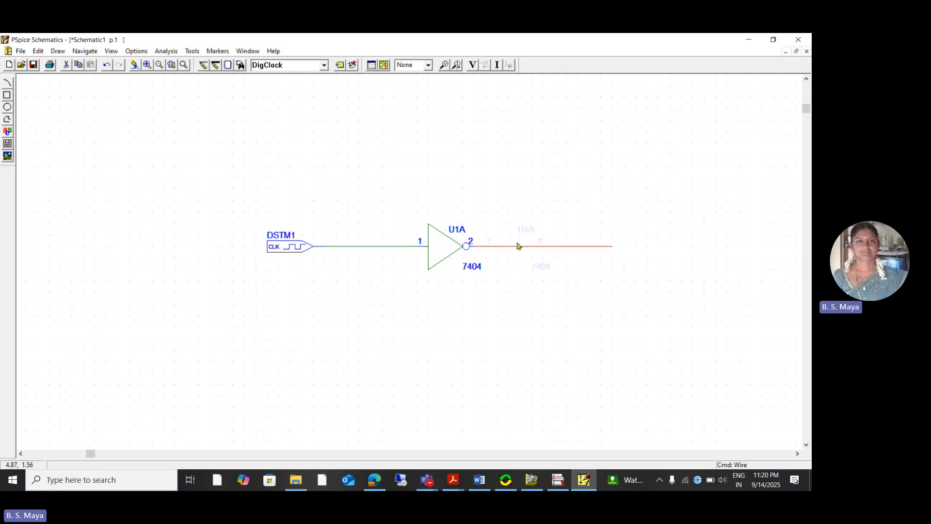
left_click(595, 297)
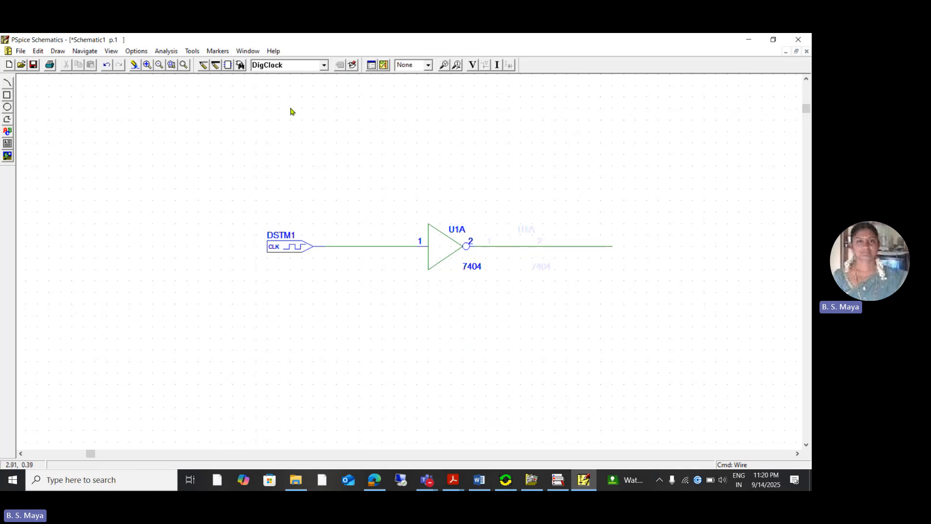
- Place voltage/level markers on the inverter's input wire and output wire
left_click(445, 68)
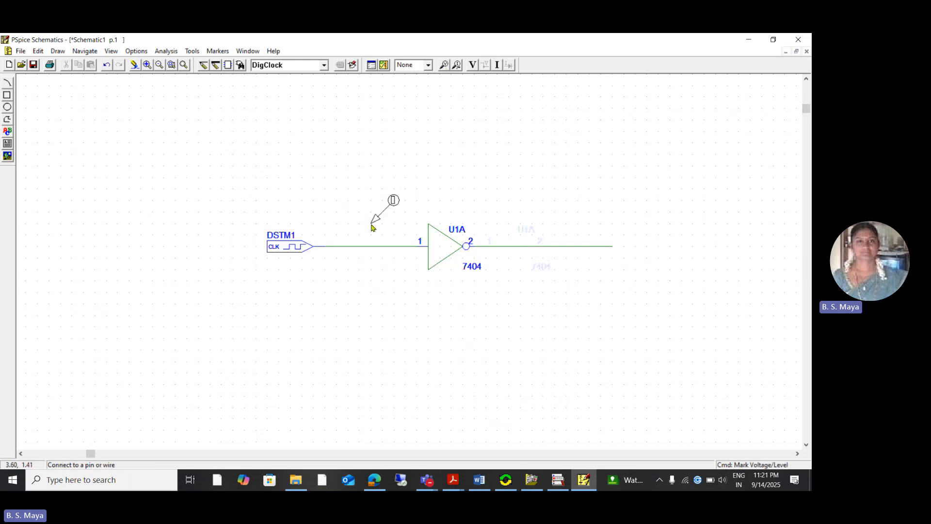
left_click(360, 246)
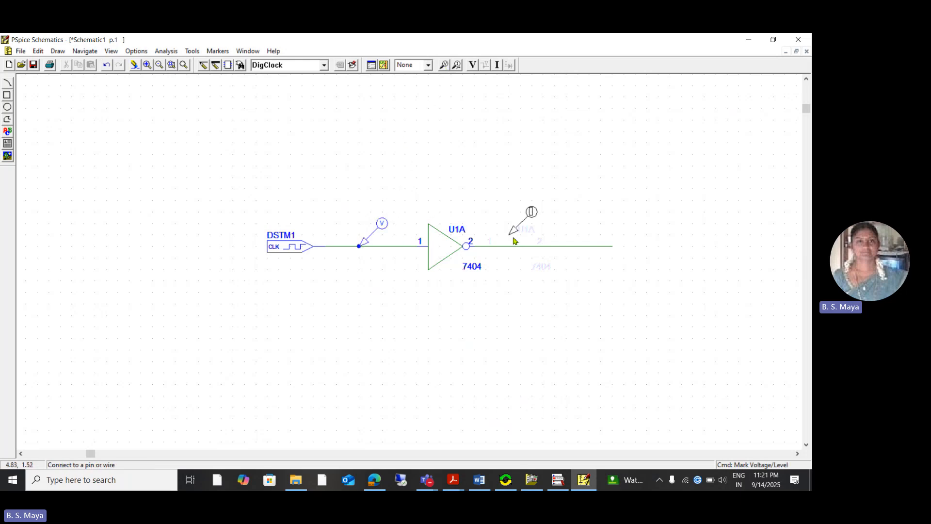
left_click(543, 247)
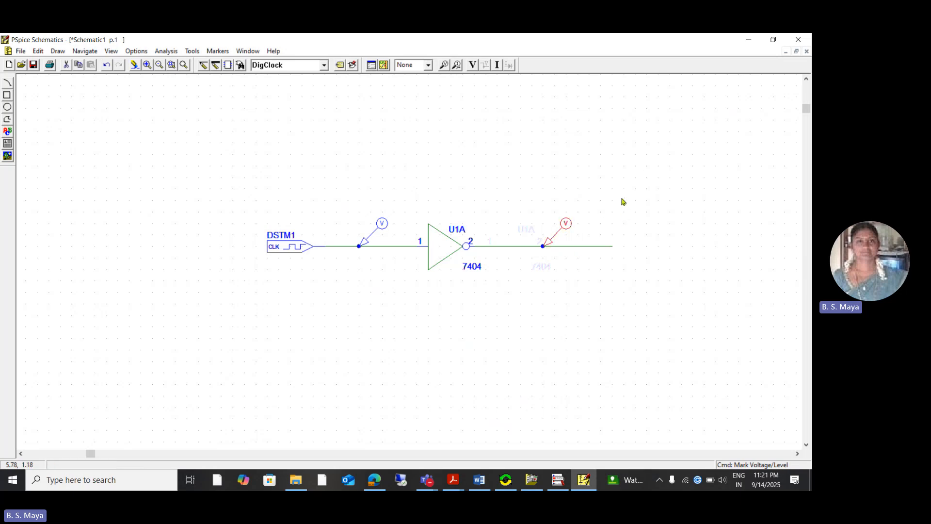
- Label the wire between the digital clock and the inverter as vin
left_click(358, 248)
double_click(358, 248)
type("vi")
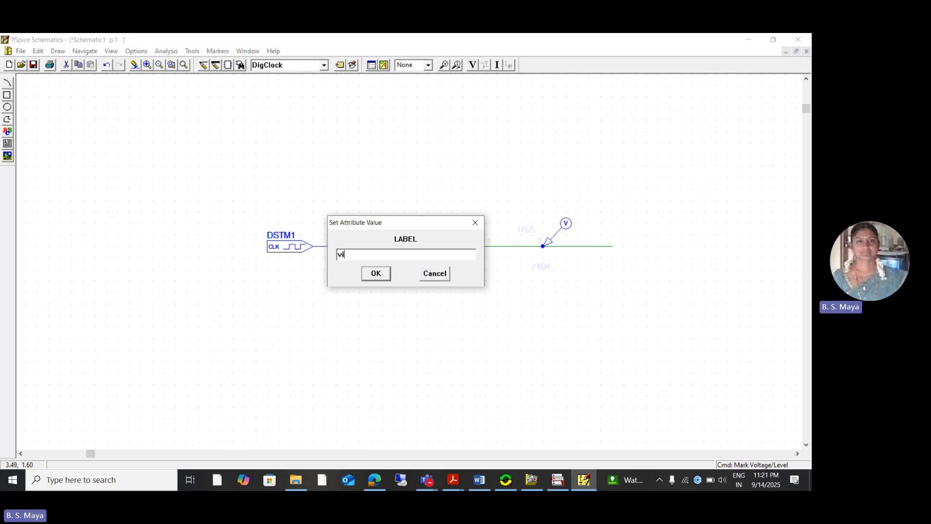
type("n")
left_click(386, 277)
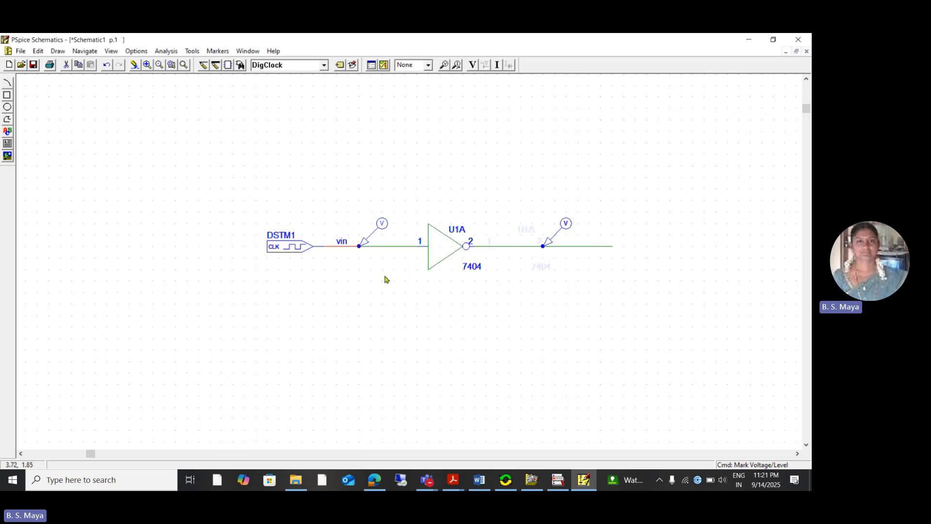
- Label the inverter's output wire as vout
left_click(542, 247)
double_click(543, 247)
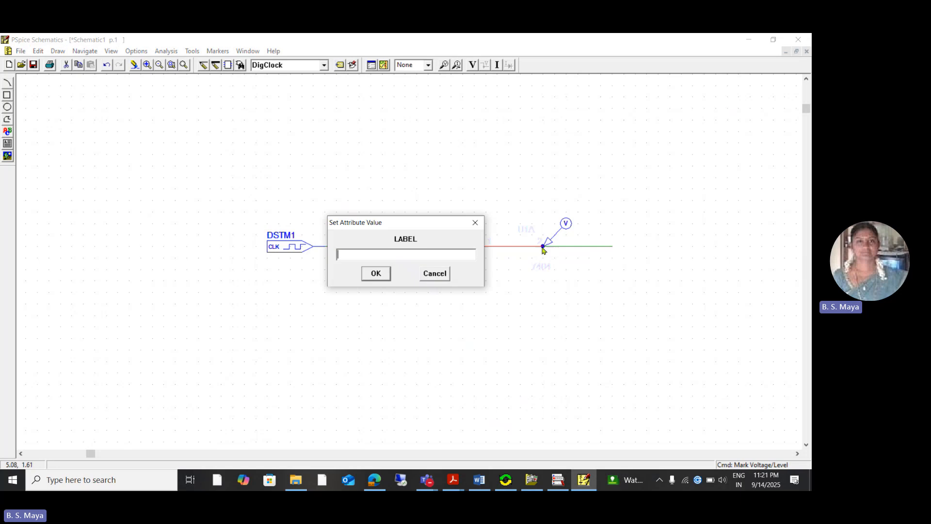
type("vout")
left_click(383, 277)
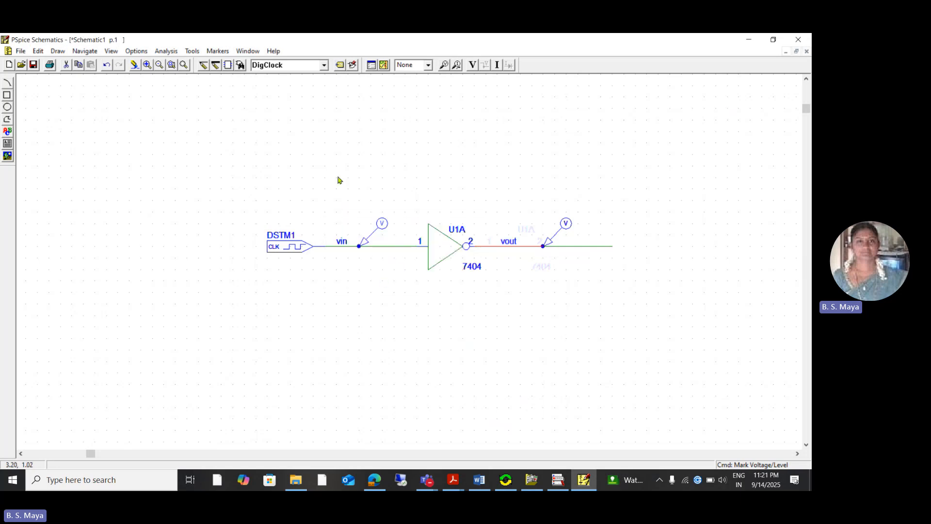
- Set the digital clock DSTM1's ONTIME to 2ms and its OFFTIME to 2ms, saving both attributes
double_click(286, 251)
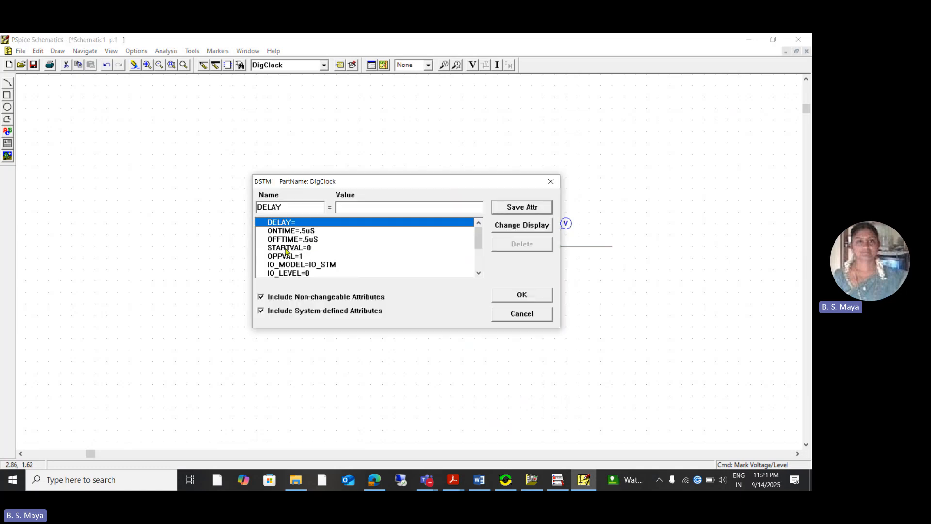
left_click(298, 232)
left_click_drag(375, 206, 328, 208)
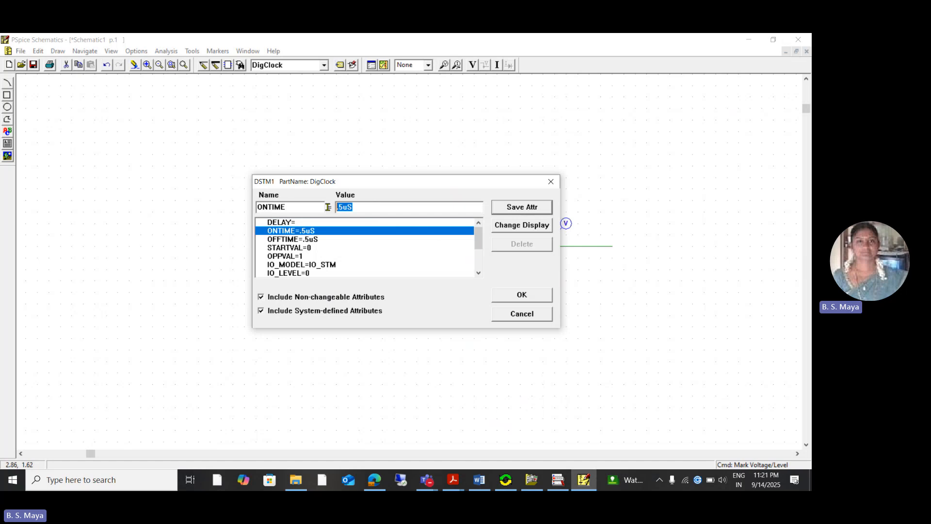
type("2ms")
left_click(512, 210)
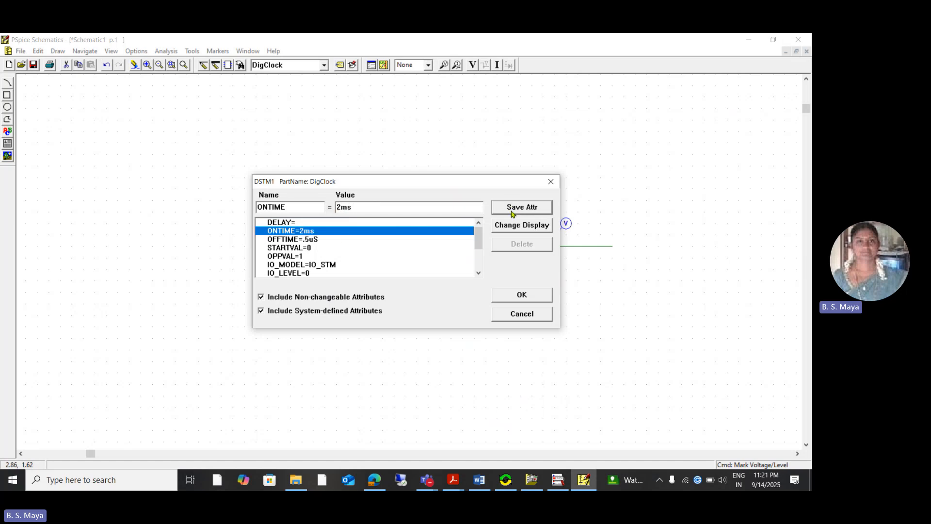
left_click(294, 240)
left_click_drag(374, 207, 324, 207)
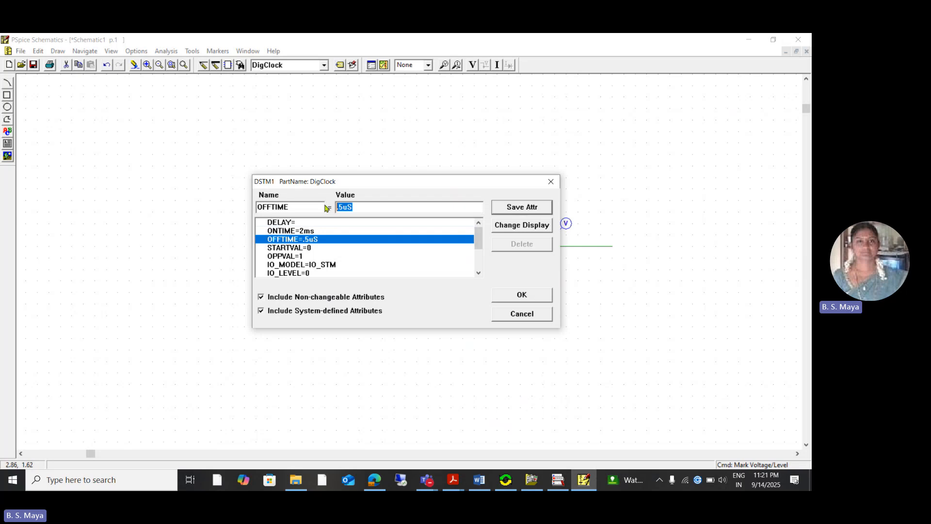
type("2ms")
left_click(520, 206)
left_click(536, 296)
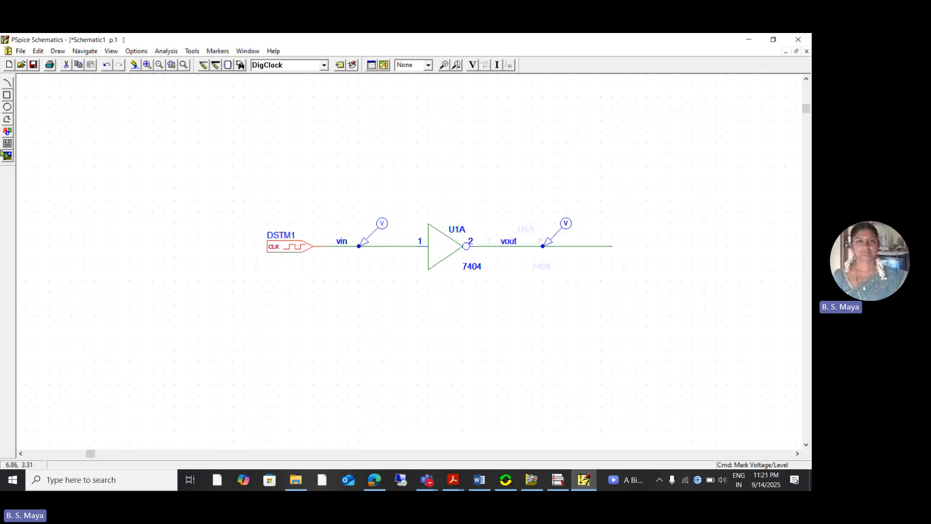
- Save the schematic under the file name not_11
left_click(33, 65)
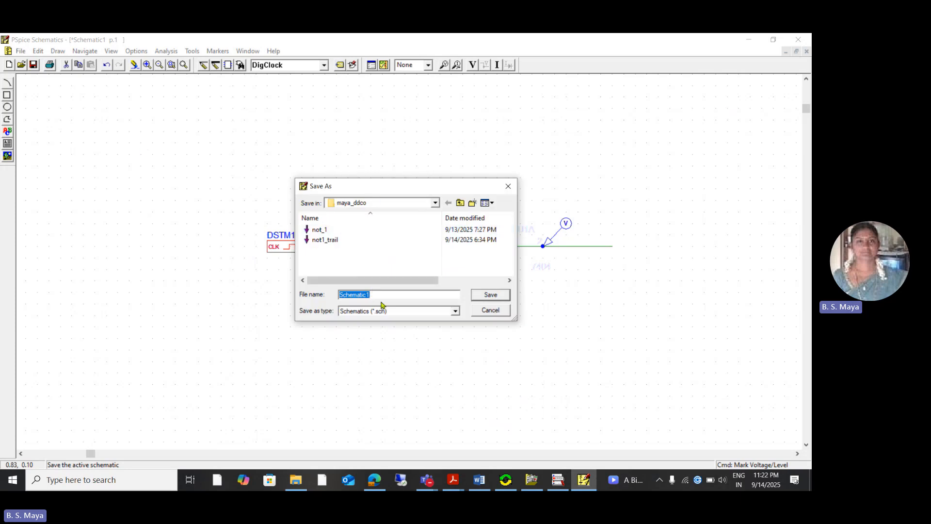
type("not")
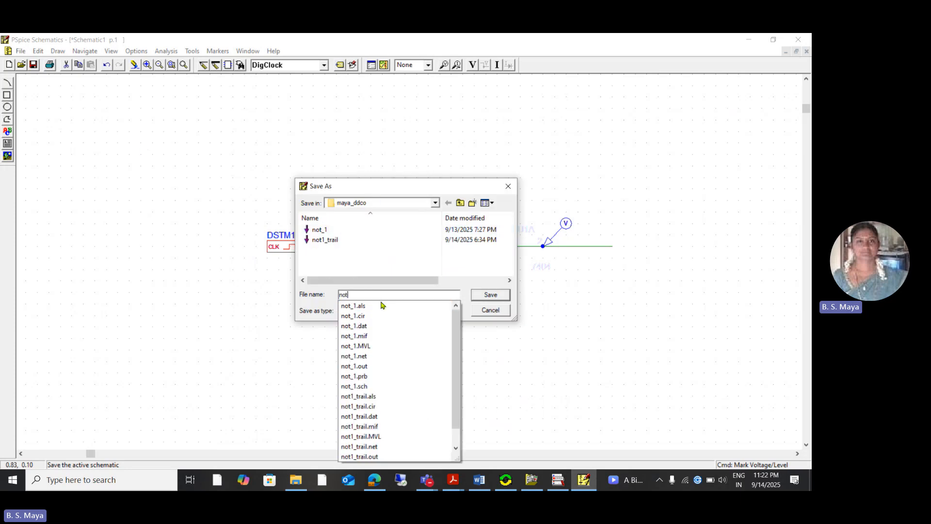
type("_")
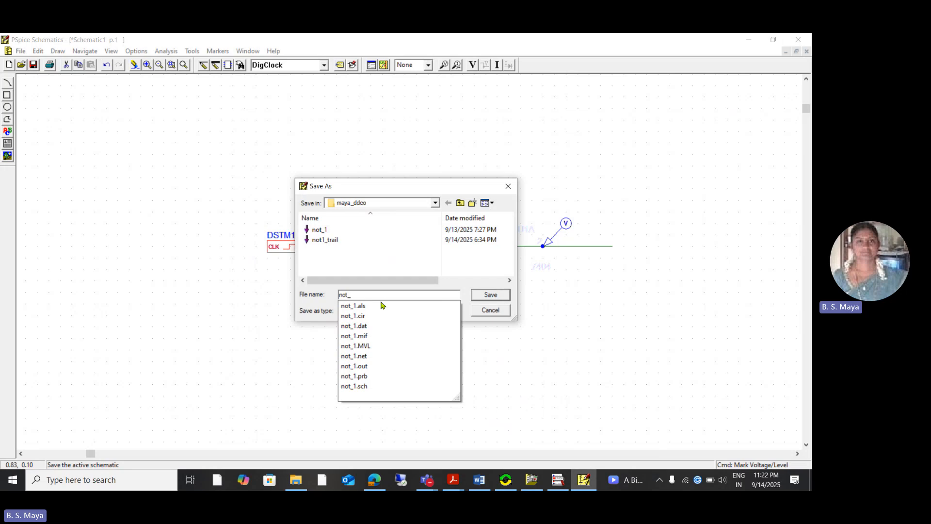
type("11")
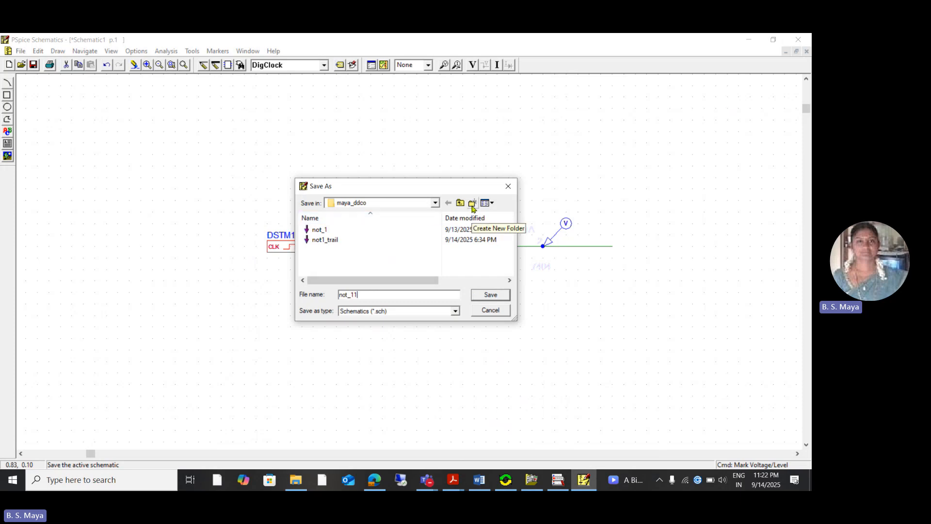
left_click(491, 295)
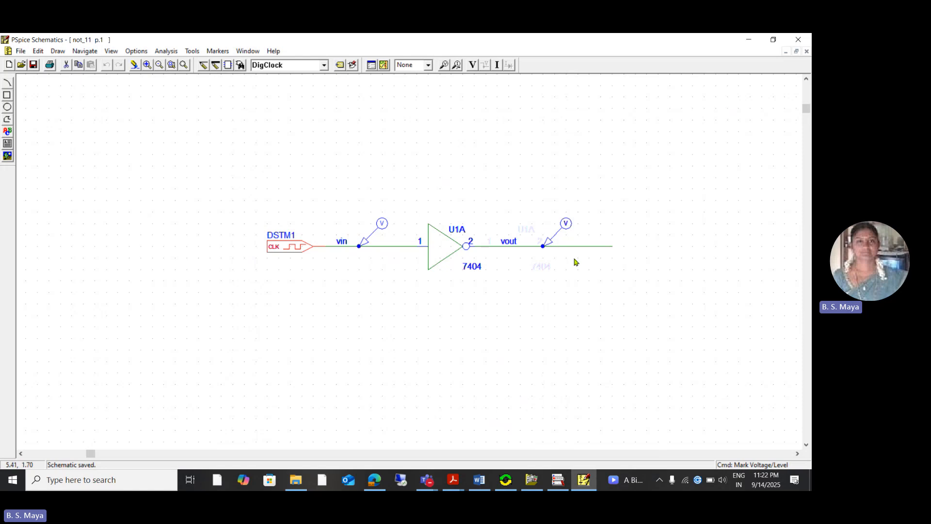
- Enable transient analysis with a print step of 0ms, a final time of 10ms, and the initial transient solution skipped
left_click(371, 66)
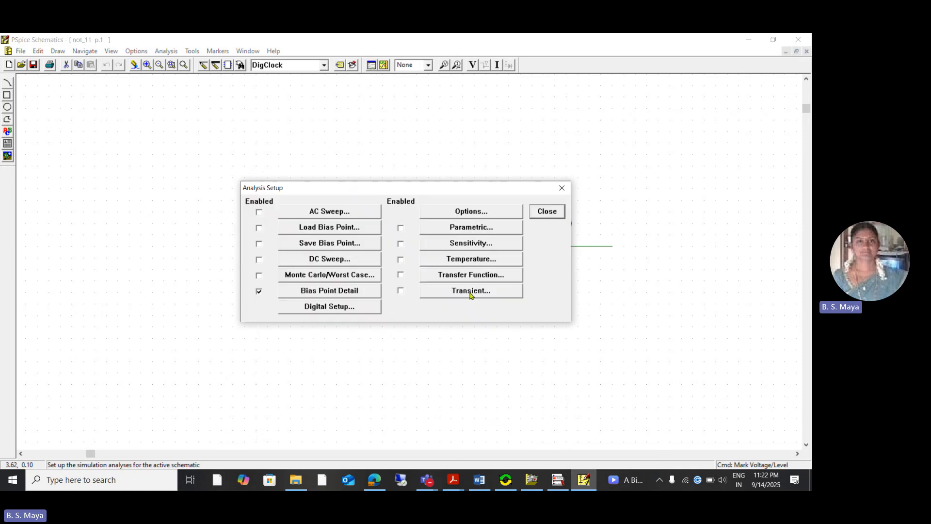
left_click(401, 291)
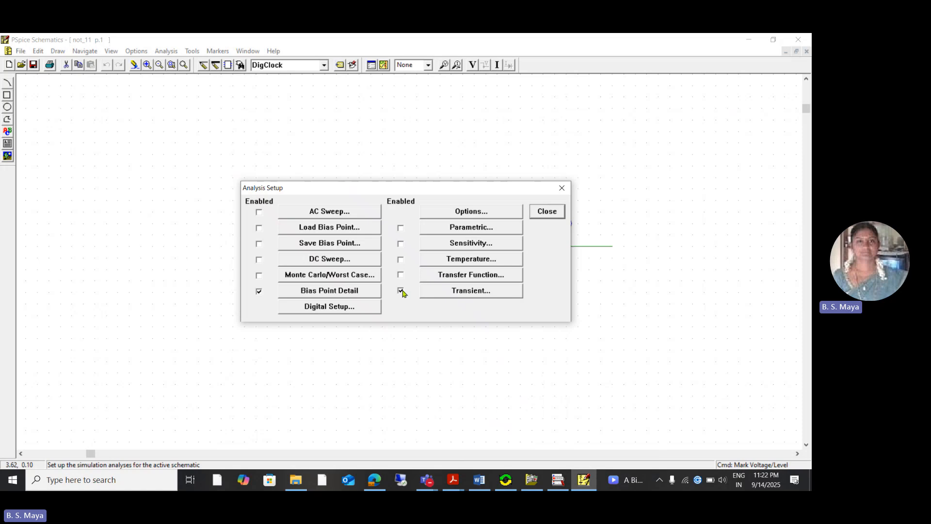
left_click(471, 293)
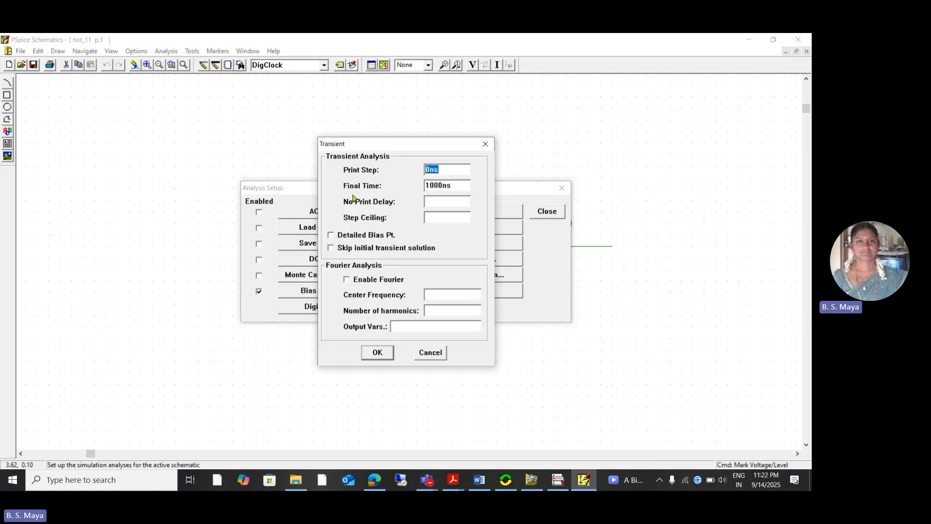
left_click(459, 171)
left_click_drag(458, 171, 414, 174)
type("0ms")
left_click_drag(455, 184, 409, 184)
key("BackSpace")
type("10ms")
left_click(330, 248)
left_click(382, 357)
left_click(549, 214)
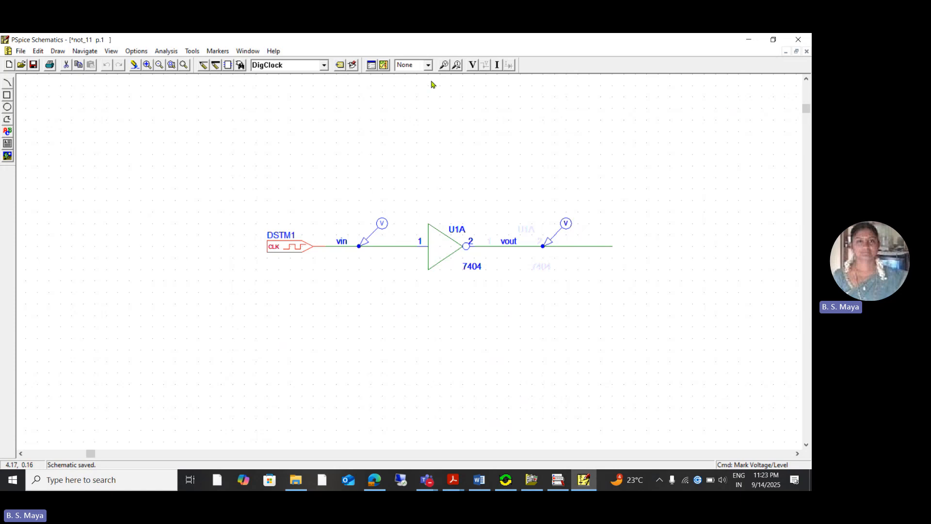
- Simulate the schematic and switch to OrCAD PSpice A/D to view the vin and vout waveforms
left_click(384, 68)
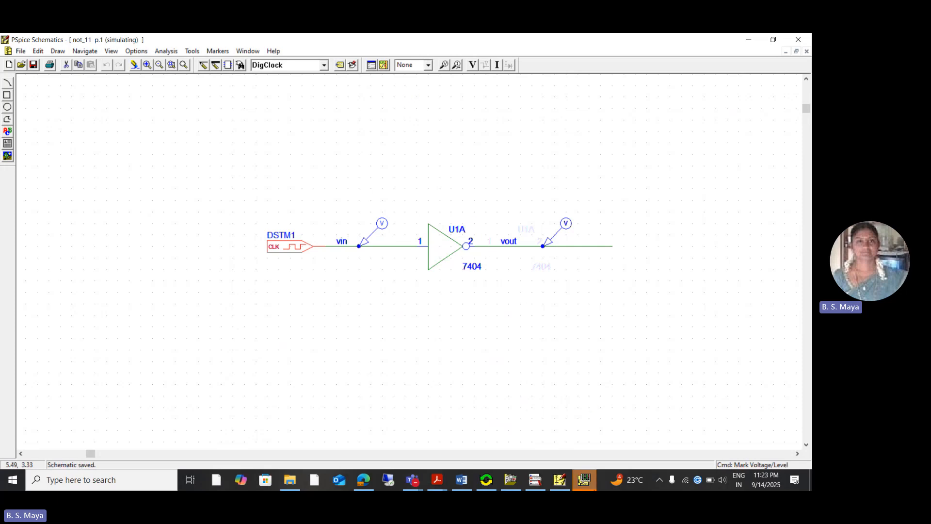
mouse_move(593, 485)
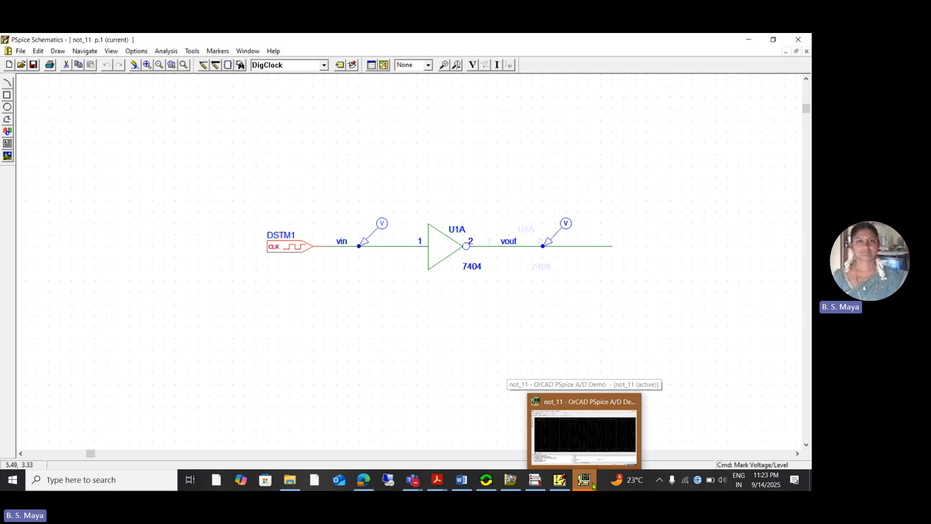
left_click(590, 483)
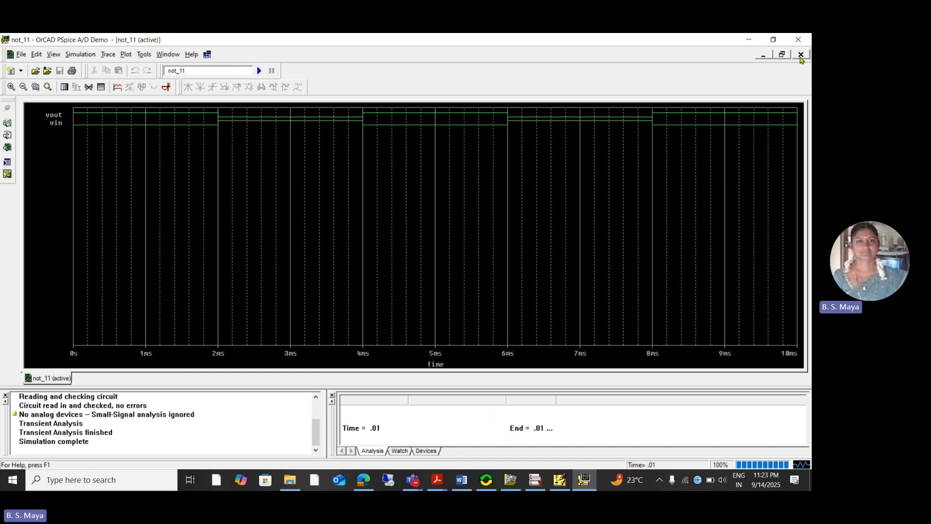
- Close the not_11 waveform plot and OrCAD PSpice A/D, returning to the schematic
left_click(800, 55)
left_click(798, 39)
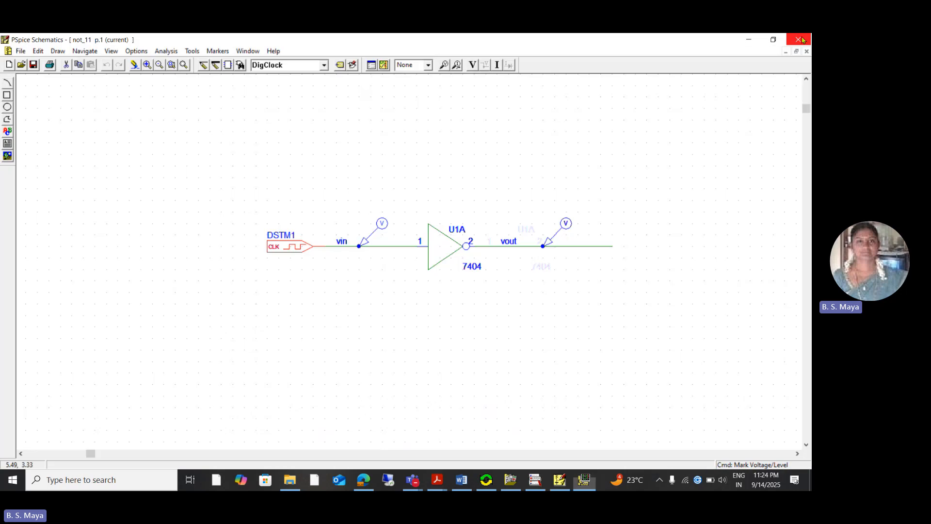
left_click(21, 52)
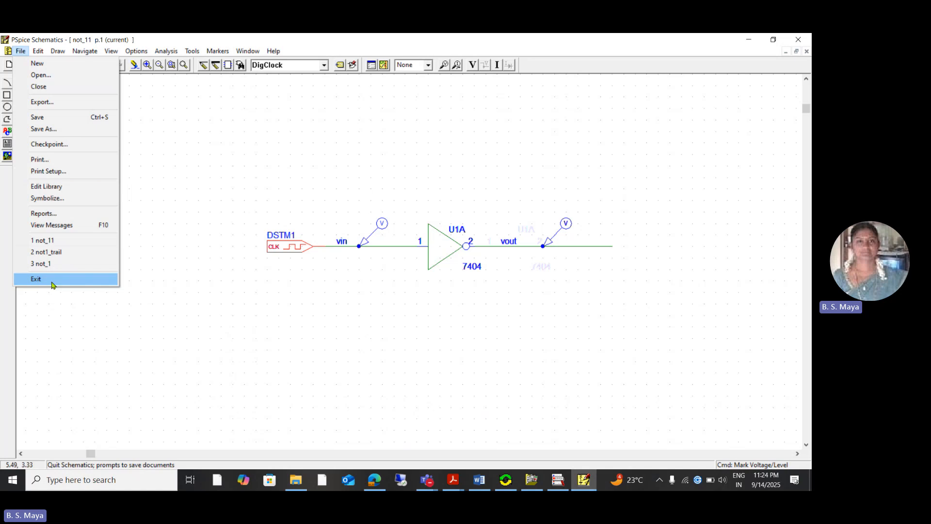
left_click(457, 49)
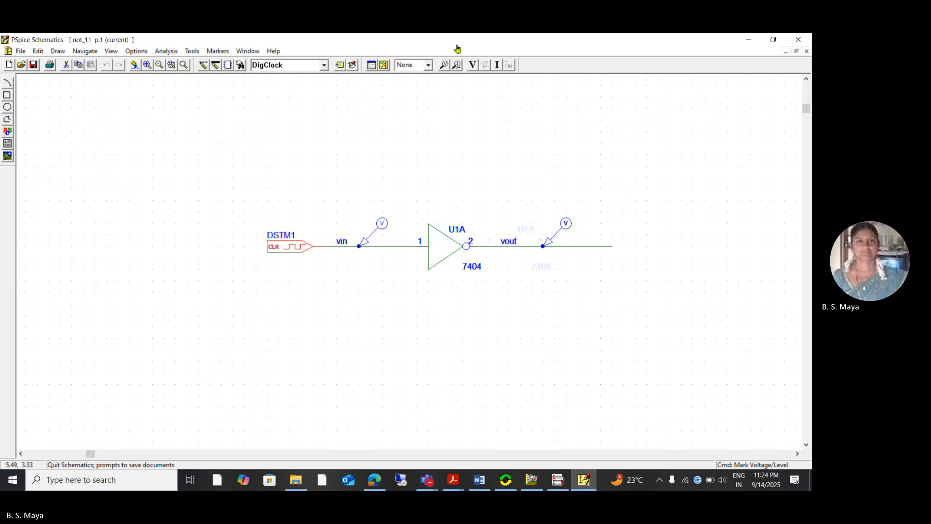